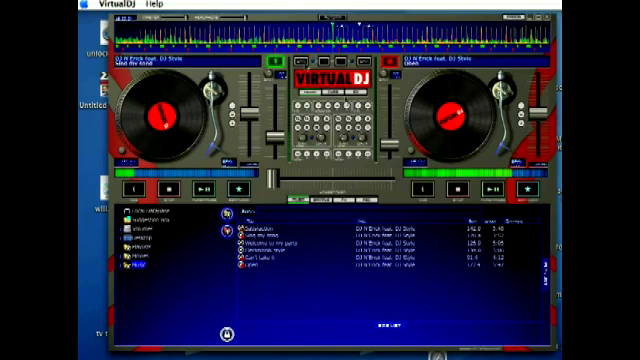
# Step: Open Adjust BPM Values on the Edit Bpm tab (BPM 60.21), lower the dialog, and nudge the phase
pyautogui.click(302, 64)
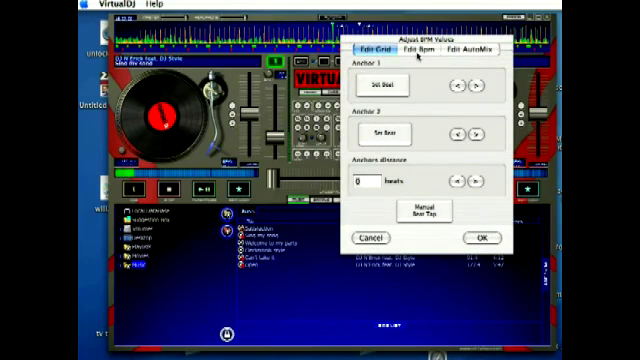
pyautogui.click(418, 50)
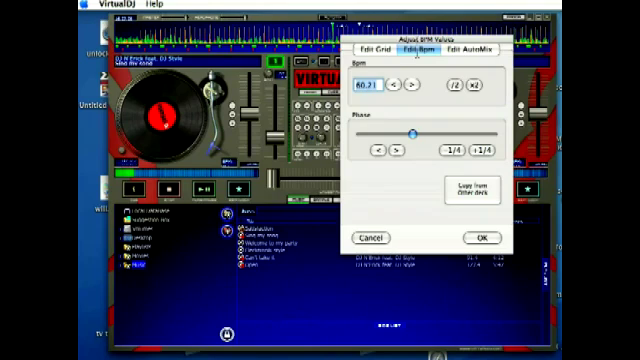
pyautogui.moveTo(418, 45); pyautogui.dragTo(418, 82)
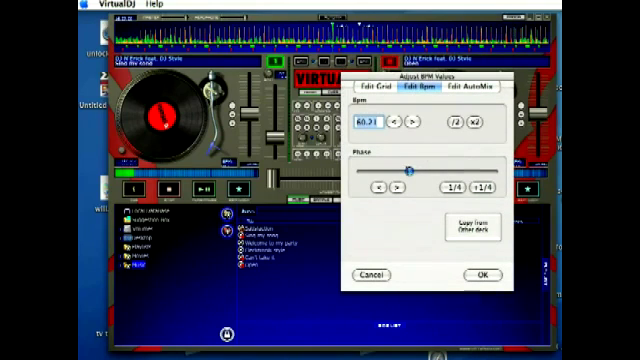
pyautogui.moveTo(409, 171); pyautogui.dragTo(407, 172)
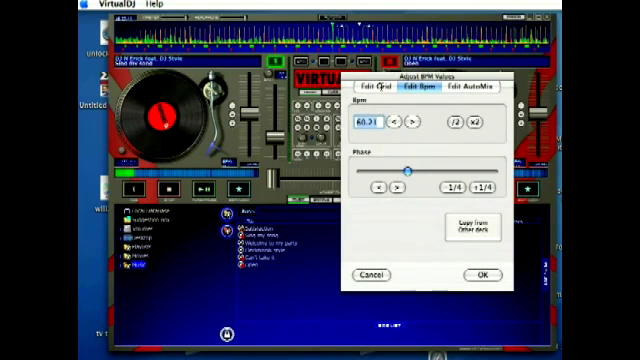
# Step: On the Edit Grid tab, set beats for Anchor 1 and Anchor 2, then edit the 4-beat anchor distance
pyautogui.click(380, 87)
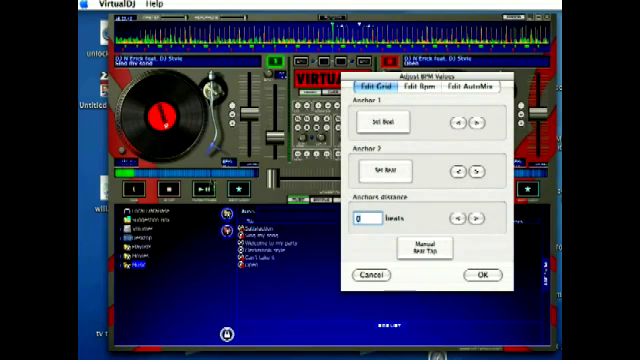
pyautogui.click(395, 124)
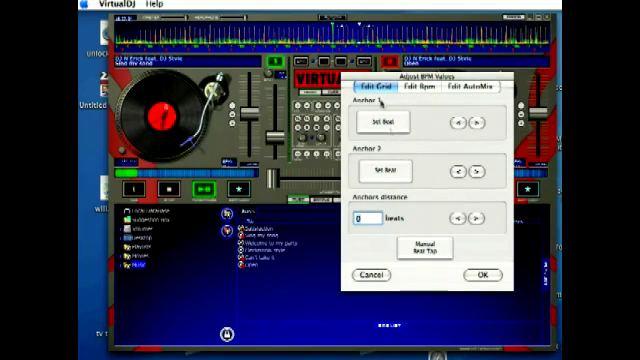
pyautogui.click(384, 170)
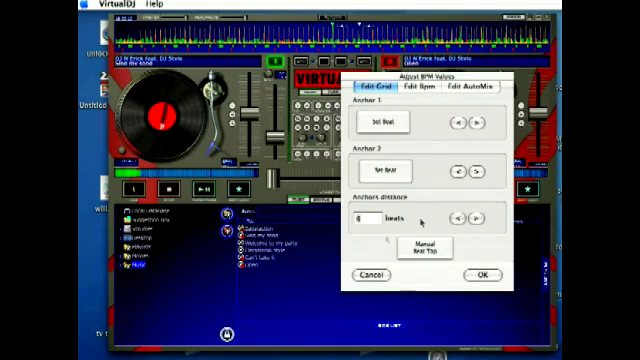
pyautogui.doubleClick(360, 218)
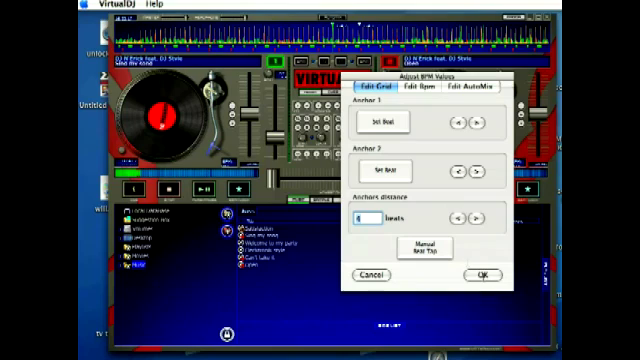